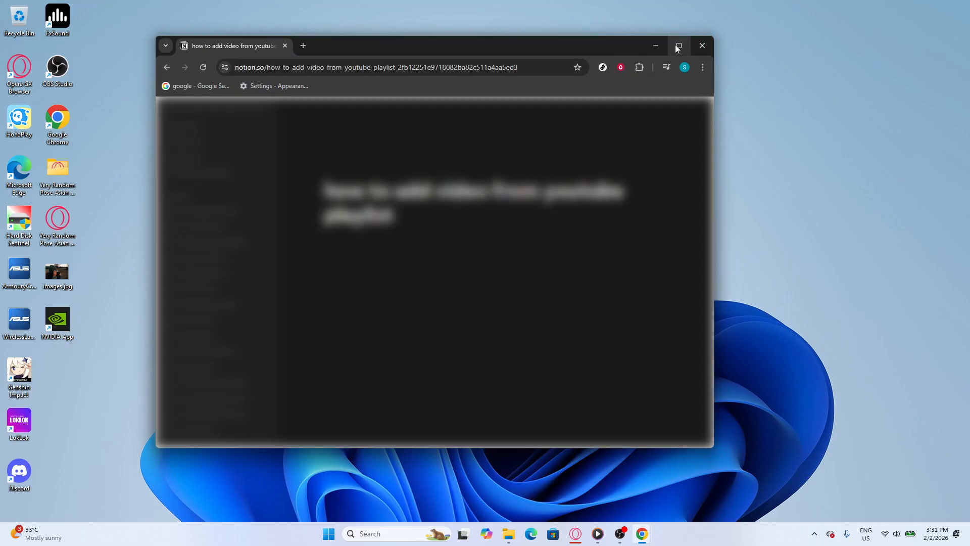
# Maximize the Chrome window so the Notion page fills the screen
pyautogui.click(676, 46)
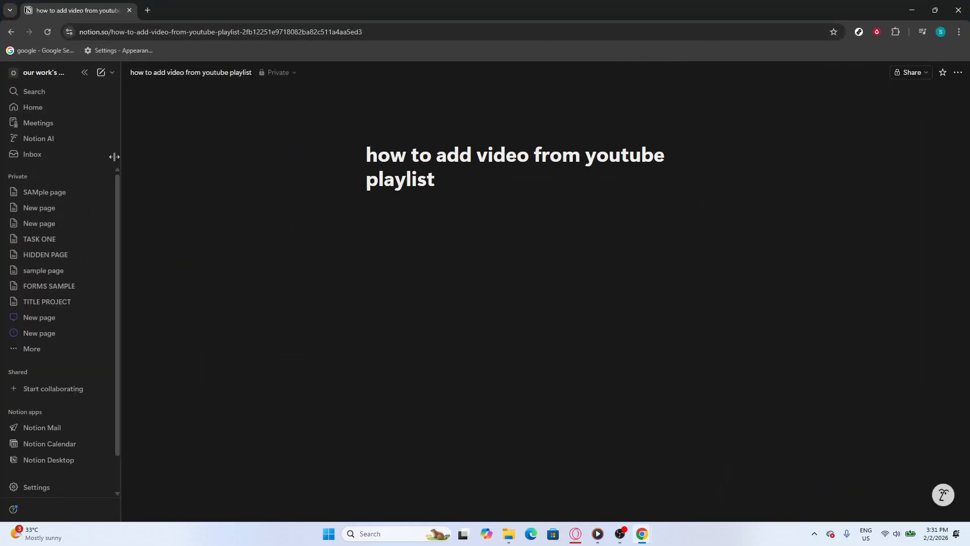
# Add a new private page and title it 'emebed draw.io'
pyautogui.click(100, 176)
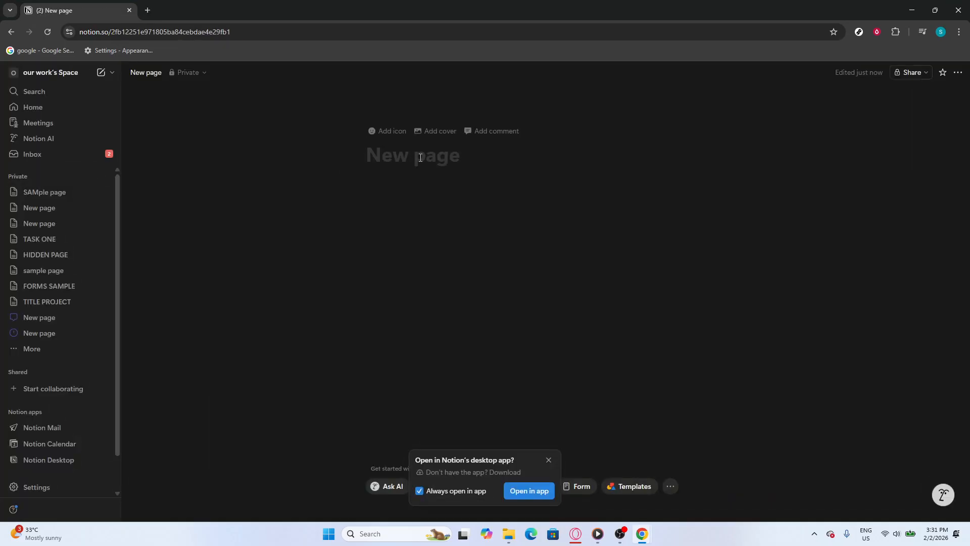
pyautogui.write('noti')
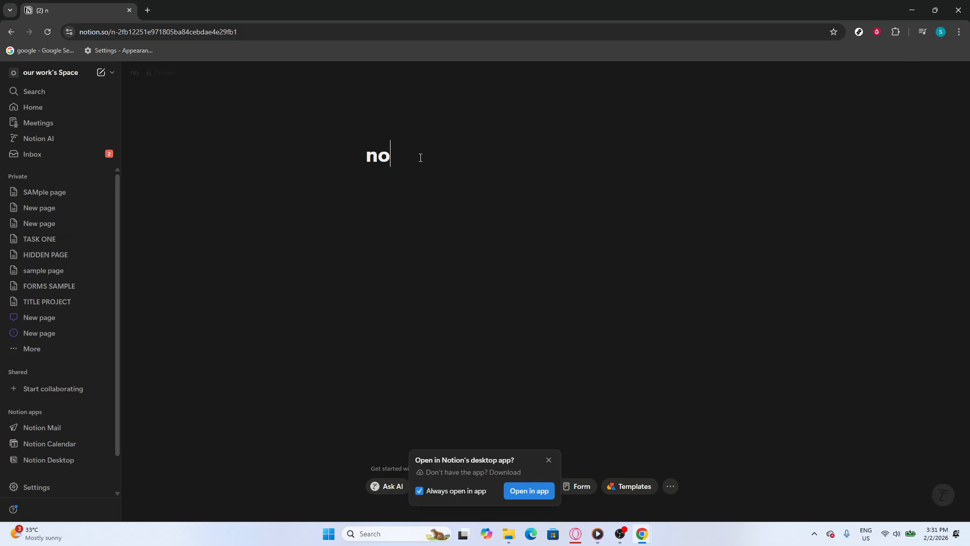
pyautogui.press('BackSpace')
pyautogui.press('BackSpace')
pyautogui.press('BackSpace')
pyautogui.press('BackSpace')
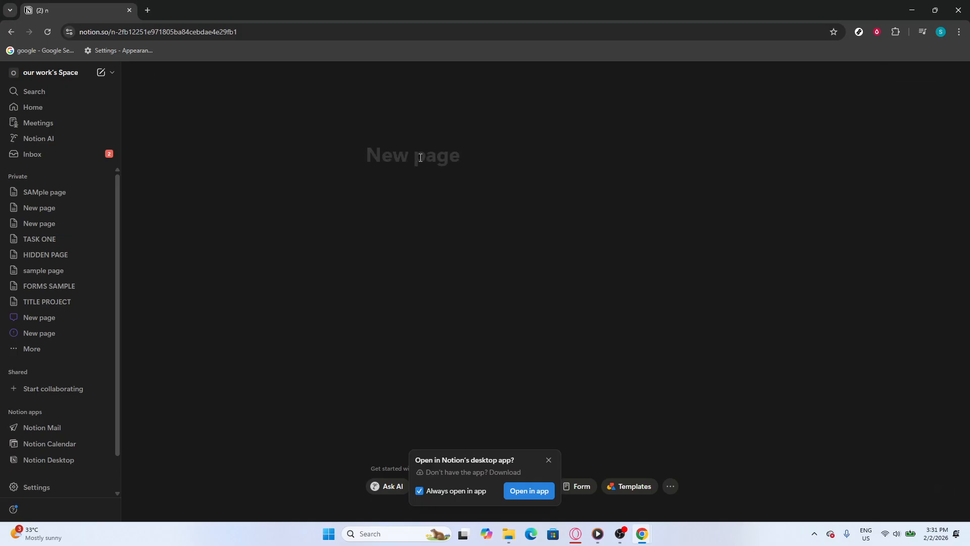
pyautogui.write('emebed ')
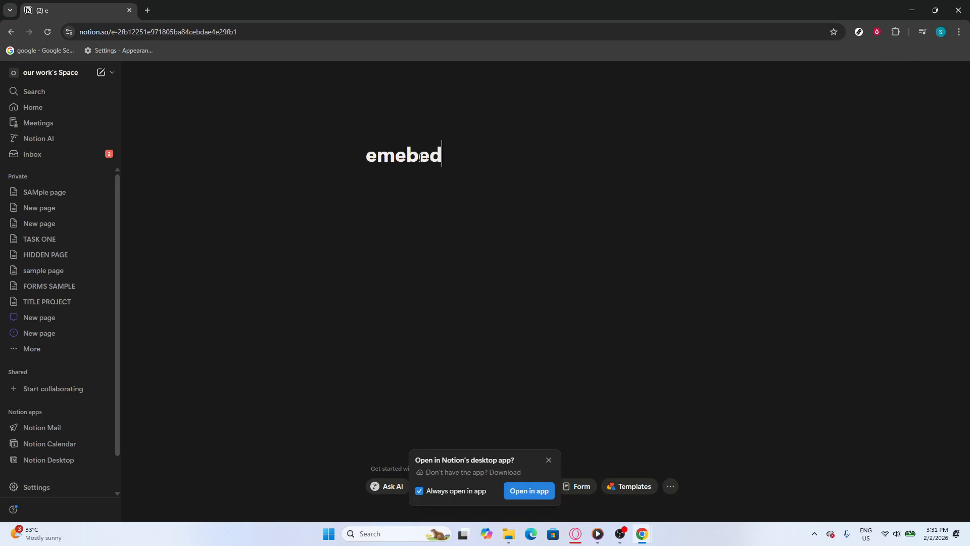
pyautogui.write('d')
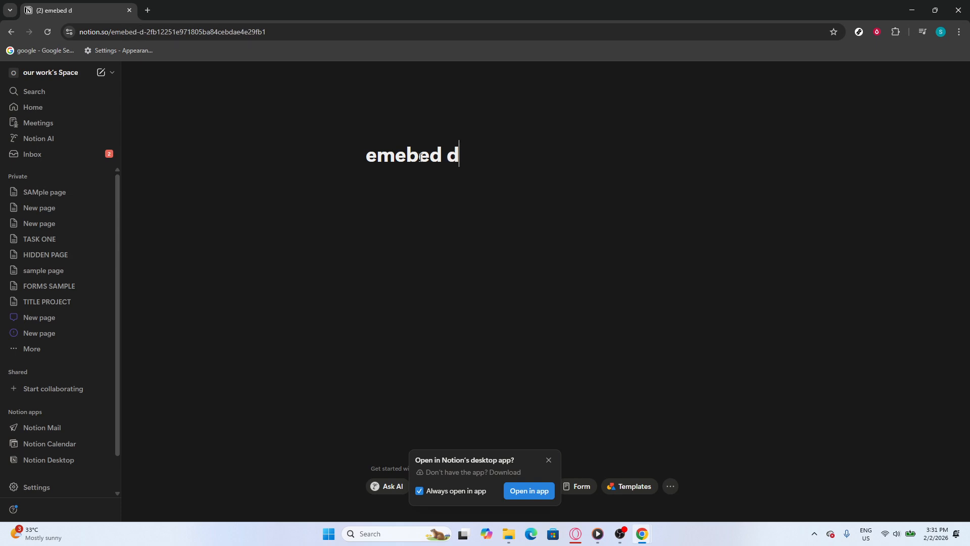
pyautogui.write('raw.io')
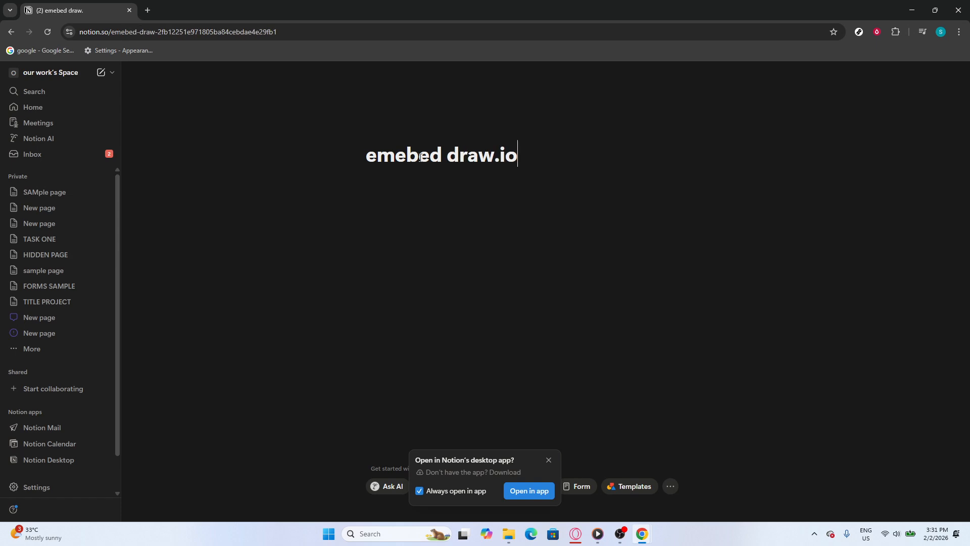
pyautogui.click(451, 216)
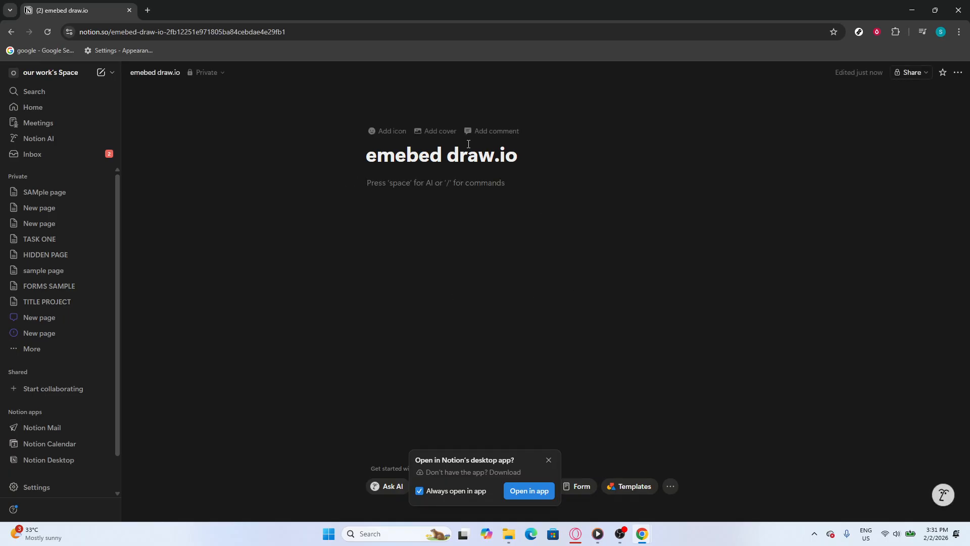
# Correct the title typo so the page reads 'embed draw.io', leaving an empty body
pyautogui.click(416, 159)
pyautogui.press('BackSpace')
pyautogui.click(433, 254)
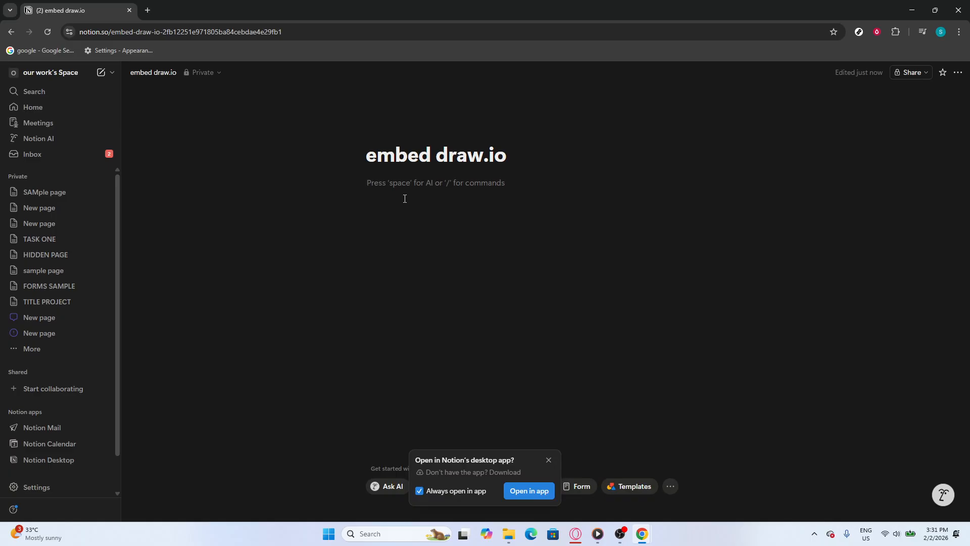
pyautogui.hotkey('ctrl', 't')
# Load the draw.io editor at app.diagrams.net with a blank Untitled Diagram
pyautogui.write('draw.io')
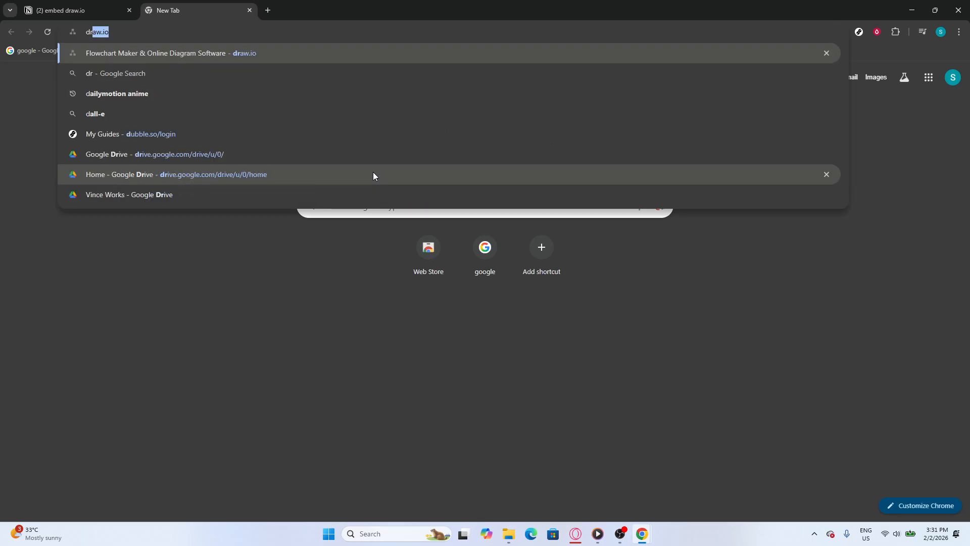
pyautogui.press('Return')
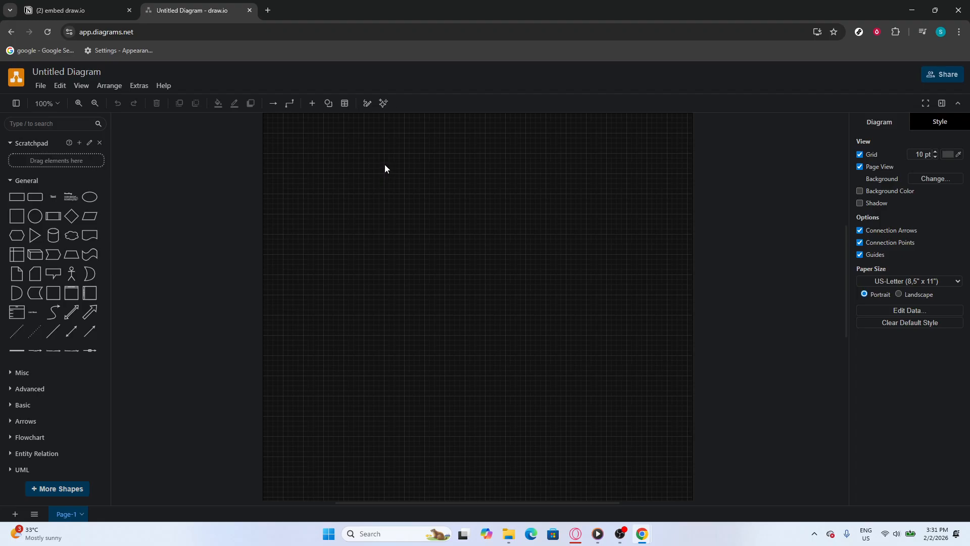
# Place a rounded rectangle, a circle below it, and a 3x3 Misc table beneath the circle
pyautogui.moveTo(35, 196); pyautogui.dragTo(454, 205)
pyautogui.moveTo(35, 215); pyautogui.dragTo(460, 264)
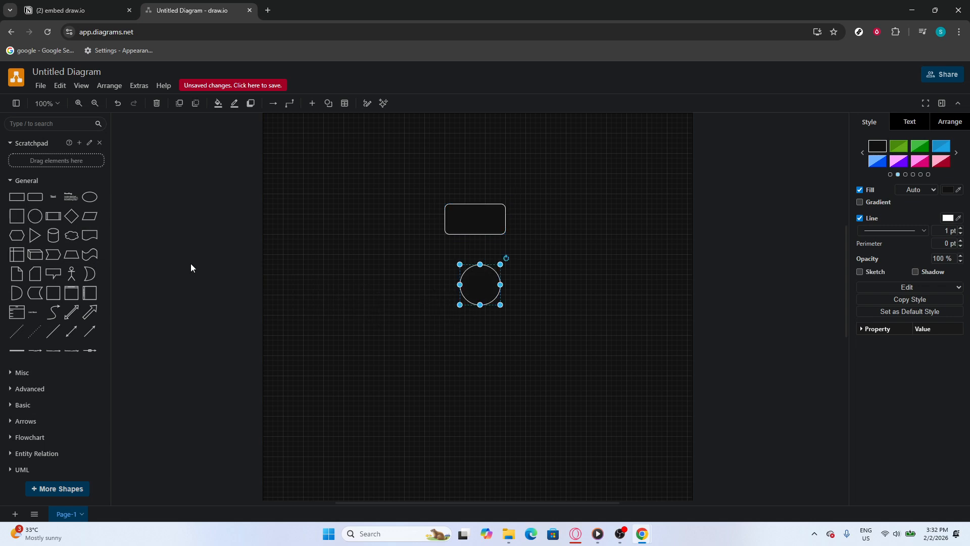
pyautogui.click(50, 374)
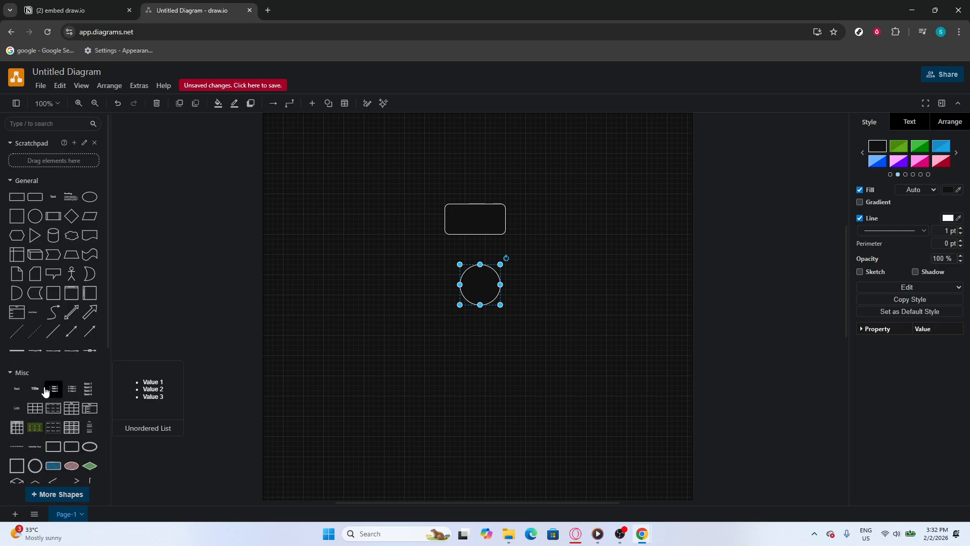
pyautogui.click(35, 407)
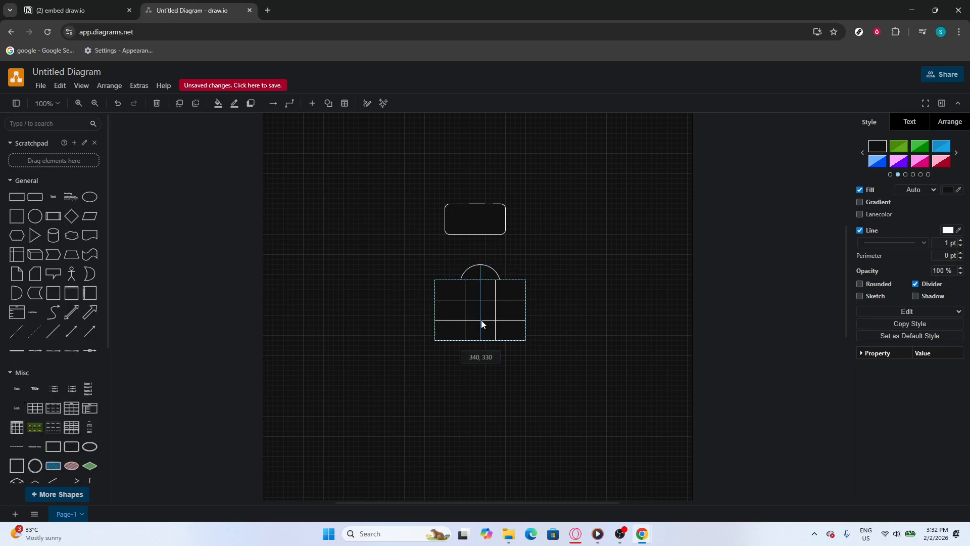
pyautogui.moveTo(481, 320); pyautogui.dragTo(485, 379)
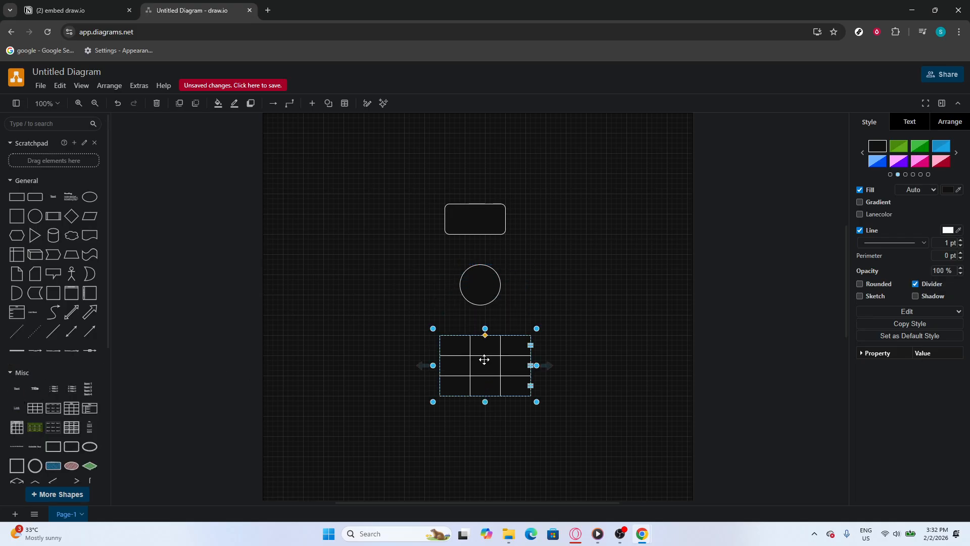
pyautogui.click(41, 86)
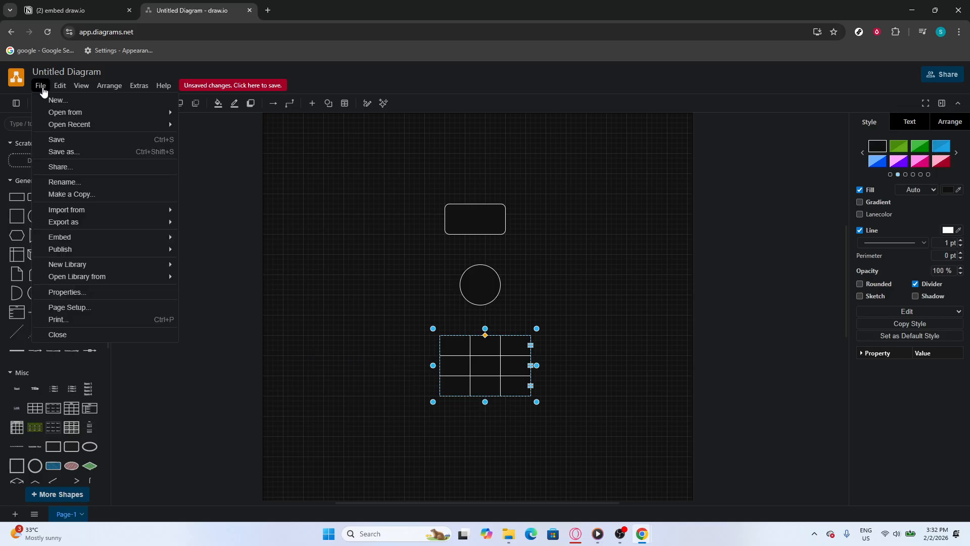
# Create a Notion embed via File > Embed > Notion, with Make a Copy, Edit, Layers and Tags enabled
pyautogui.moveTo(118, 239)
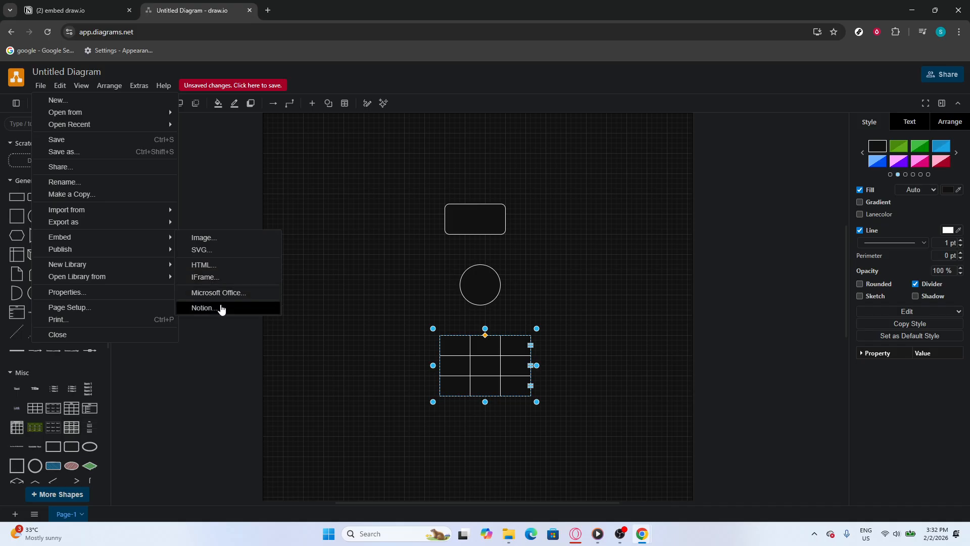
pyautogui.click(218, 307)
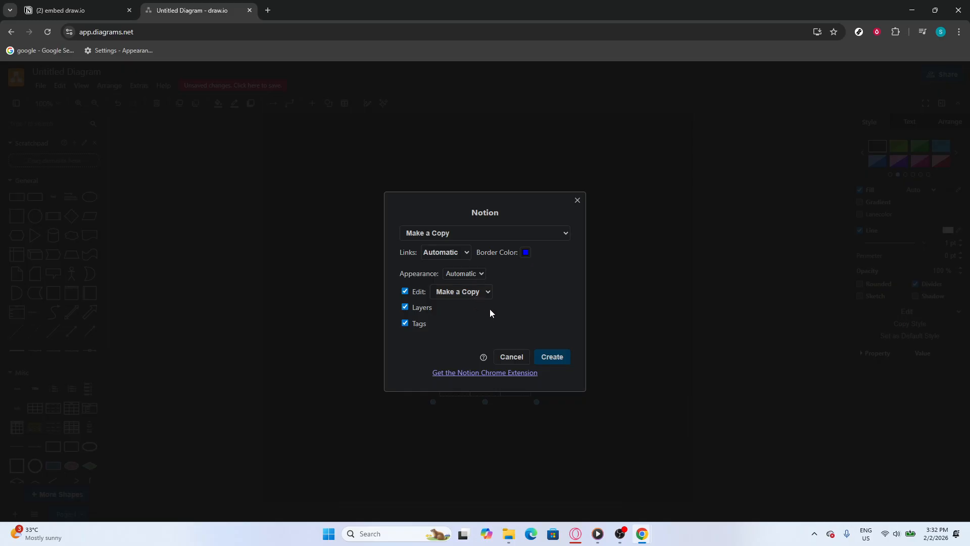
pyautogui.click(552, 357)
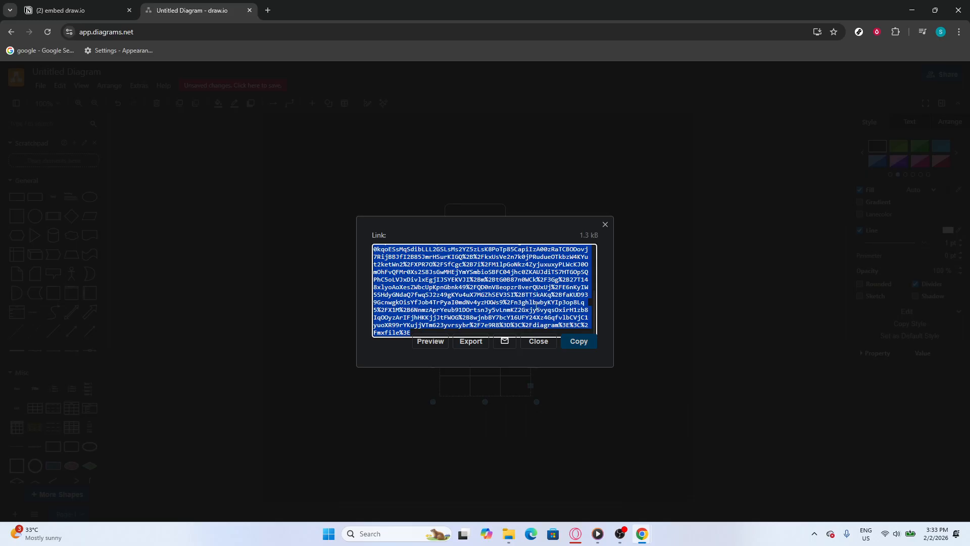
# Copy the generated 1.3 kB Notion embed link and dismiss the confirmation
pyautogui.click(580, 343)
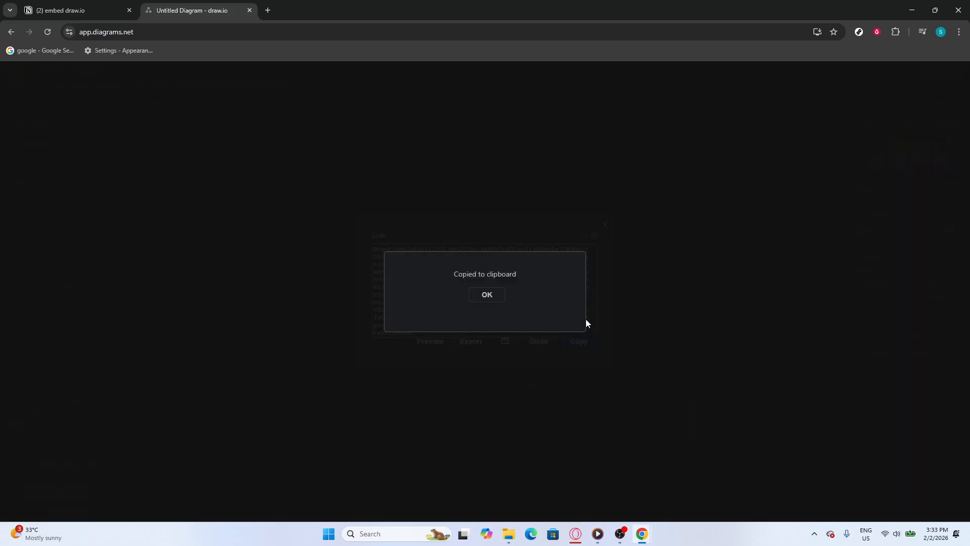
pyautogui.click(486, 295)
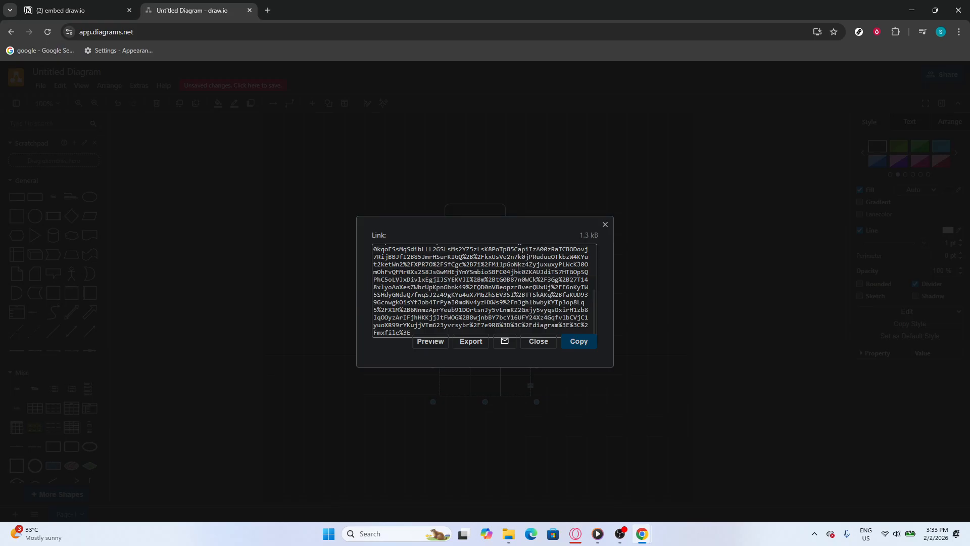
# On the 'embed draw.io' Notion page, add an /embed block and embed the copied draw.io link
pyautogui.click(93, 8)
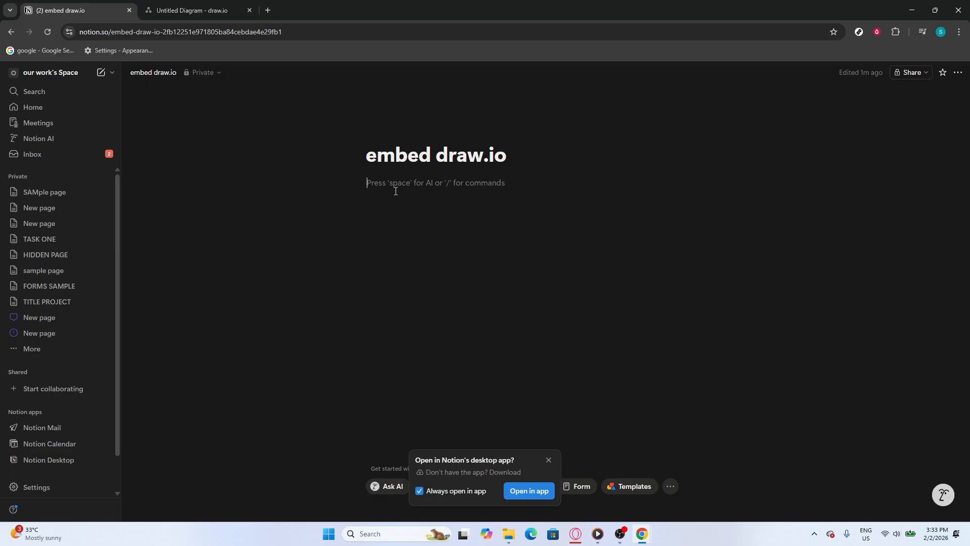
pyautogui.write('/e')
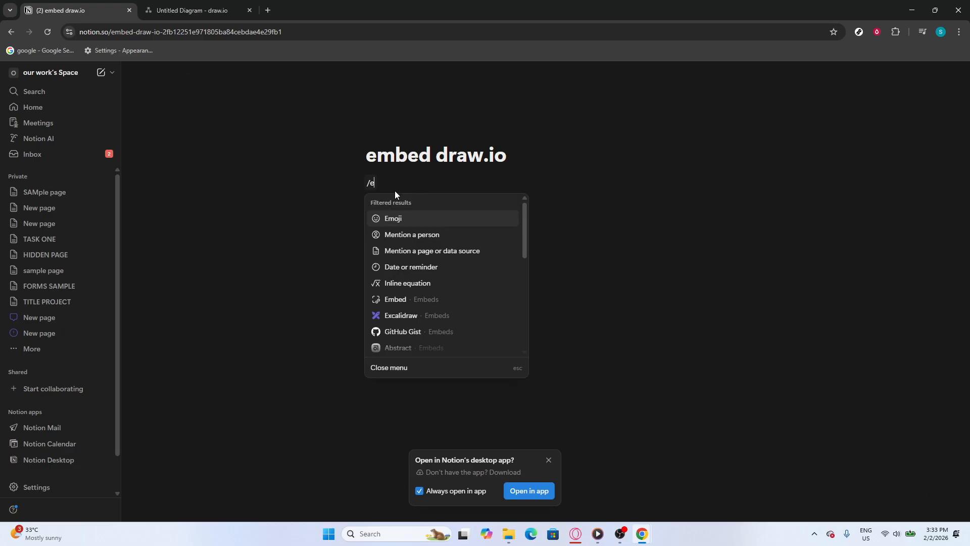
pyautogui.write('mbe')
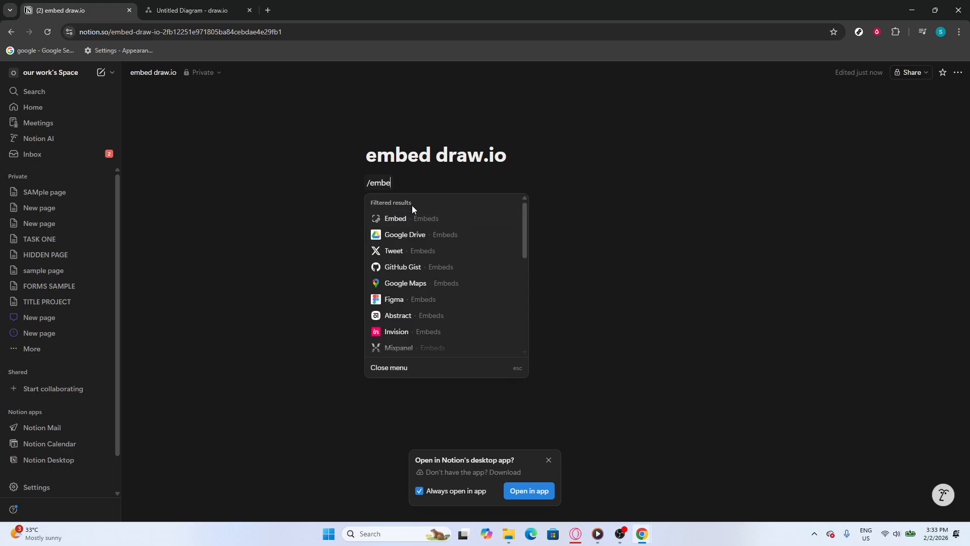
pyautogui.click(402, 213)
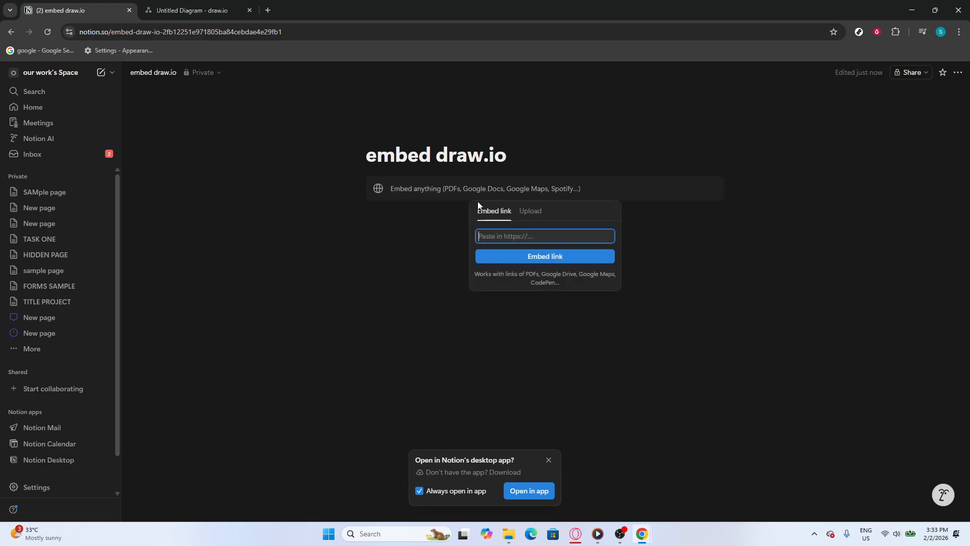
pyautogui.hotkey('ctrl', 'v')
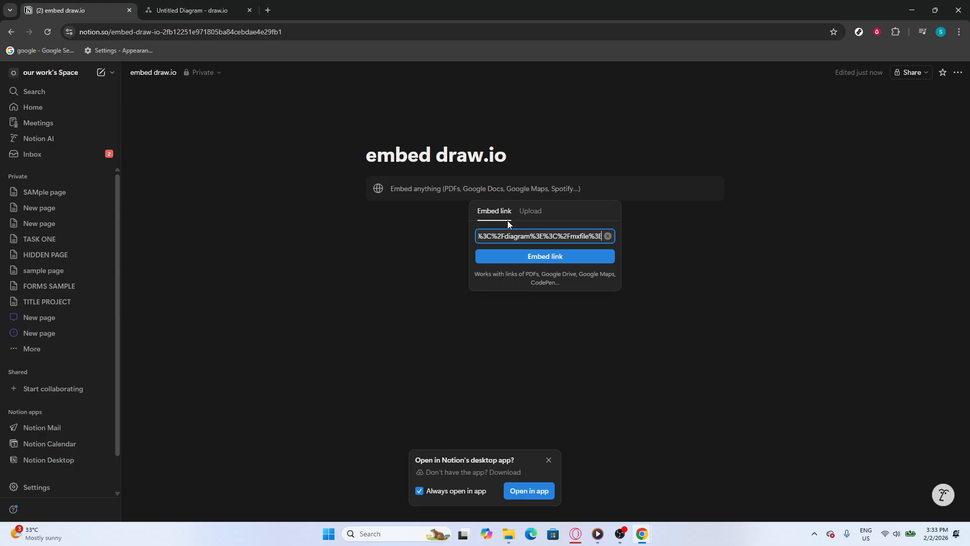
pyautogui.click(523, 257)
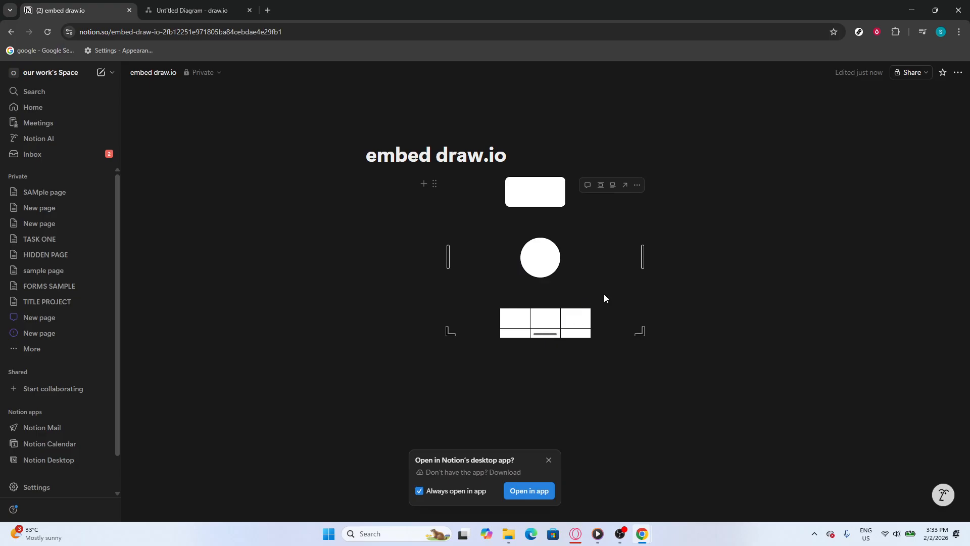
# Add an empty line below the embedded diagram and show the workspace menu
pyautogui.click(685, 406)
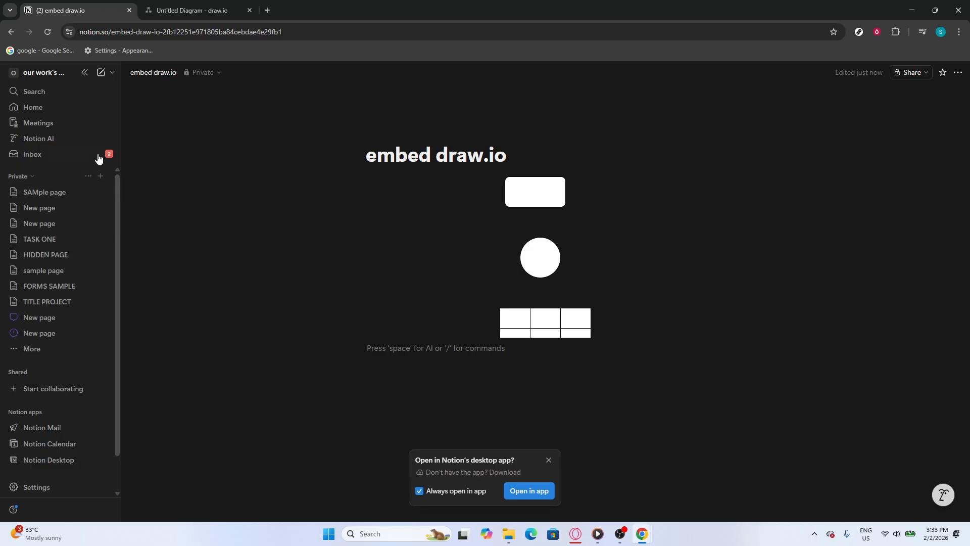
pyautogui.click(48, 72)
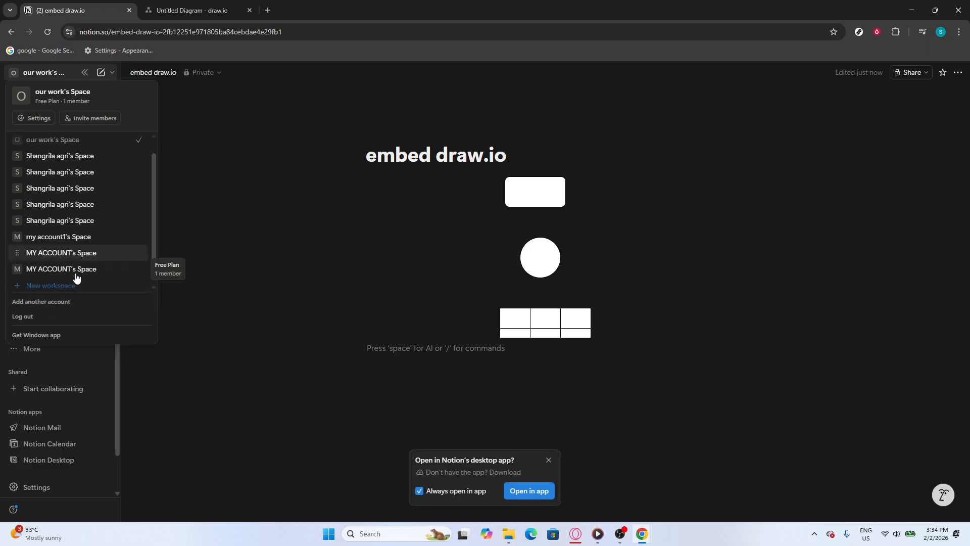
pyautogui.scroll(-1, 76, 277)
pyautogui.click(65, 302)
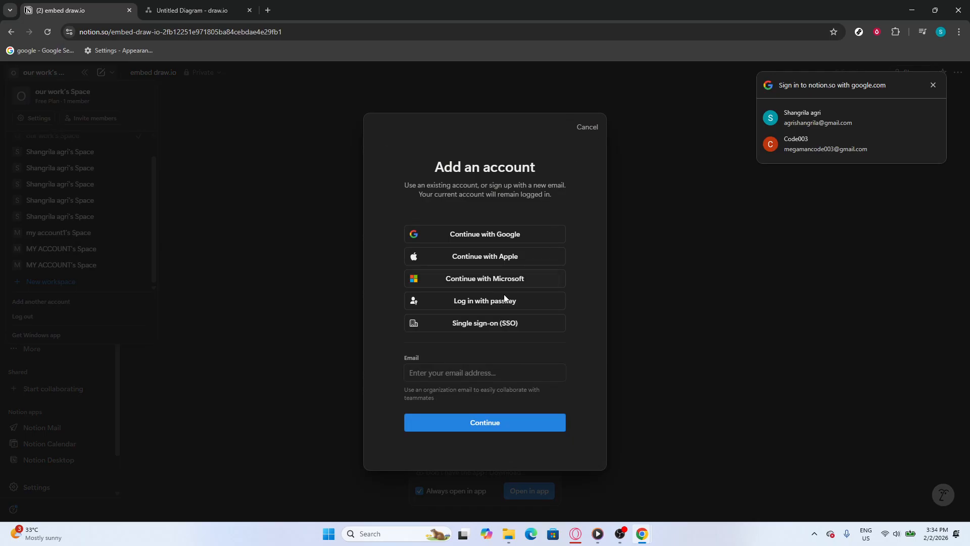
pyautogui.click(468, 371)
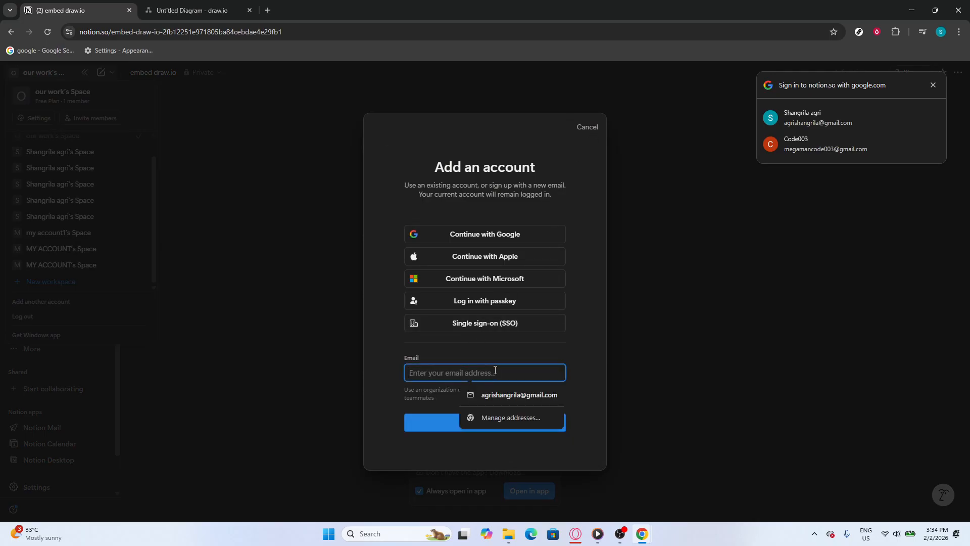
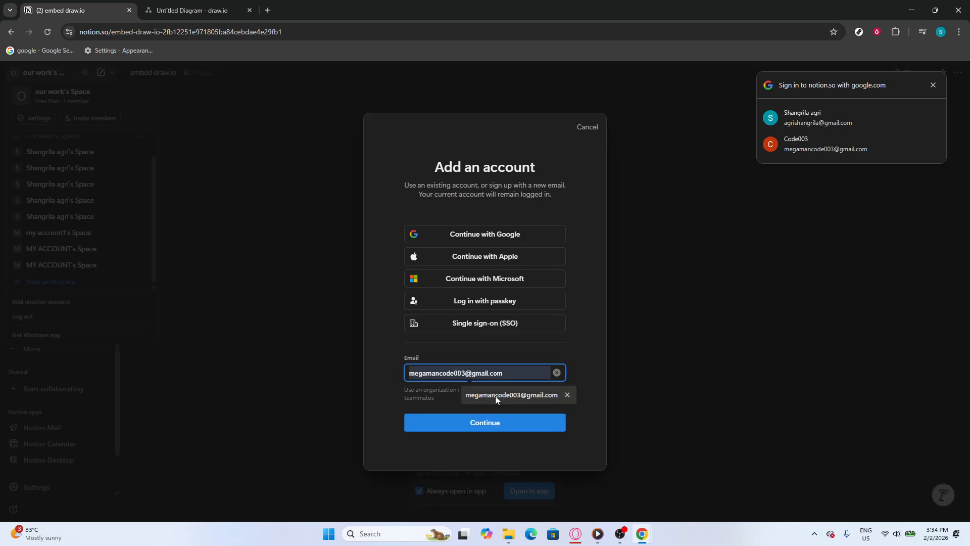
pyautogui.click(495, 396)
pyautogui.click(482, 421)
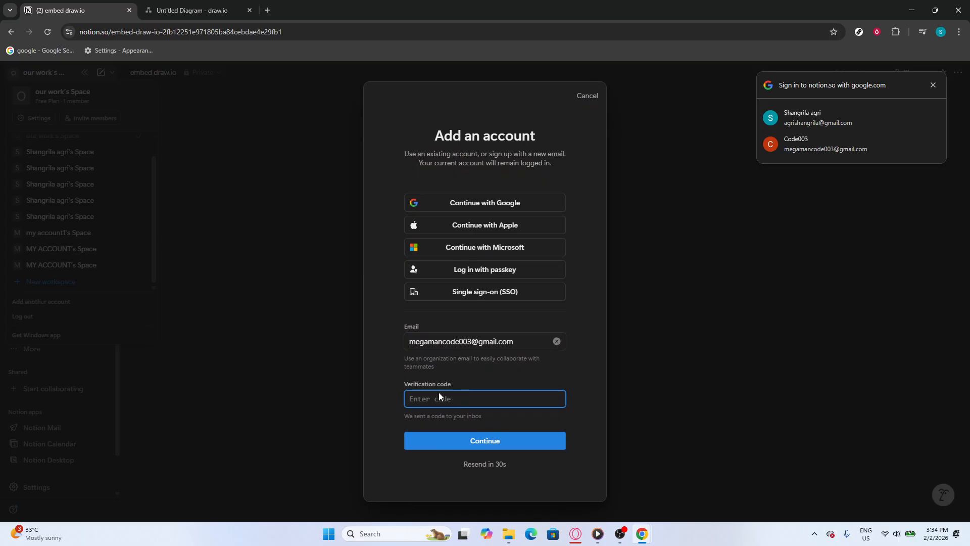
pyautogui.click(404, 382)
pyautogui.click(637, 391)
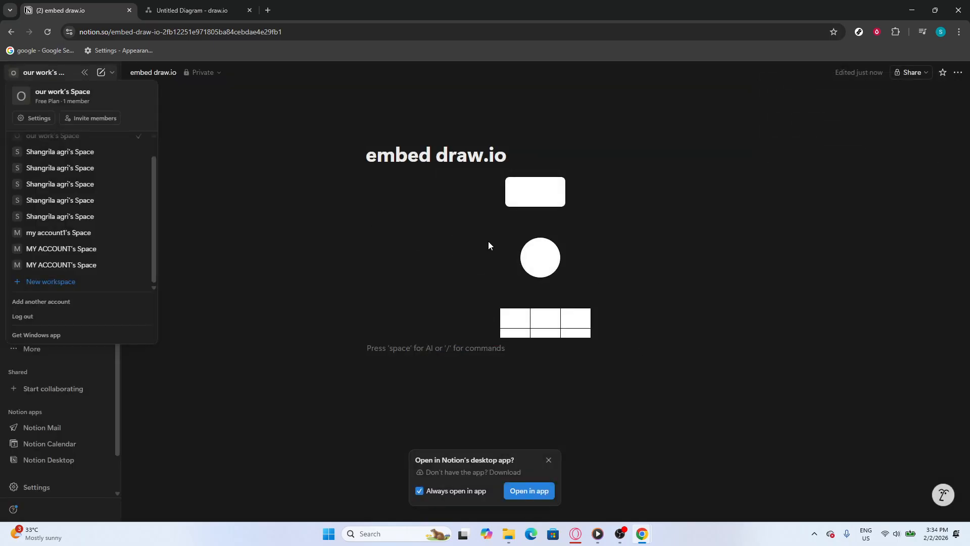